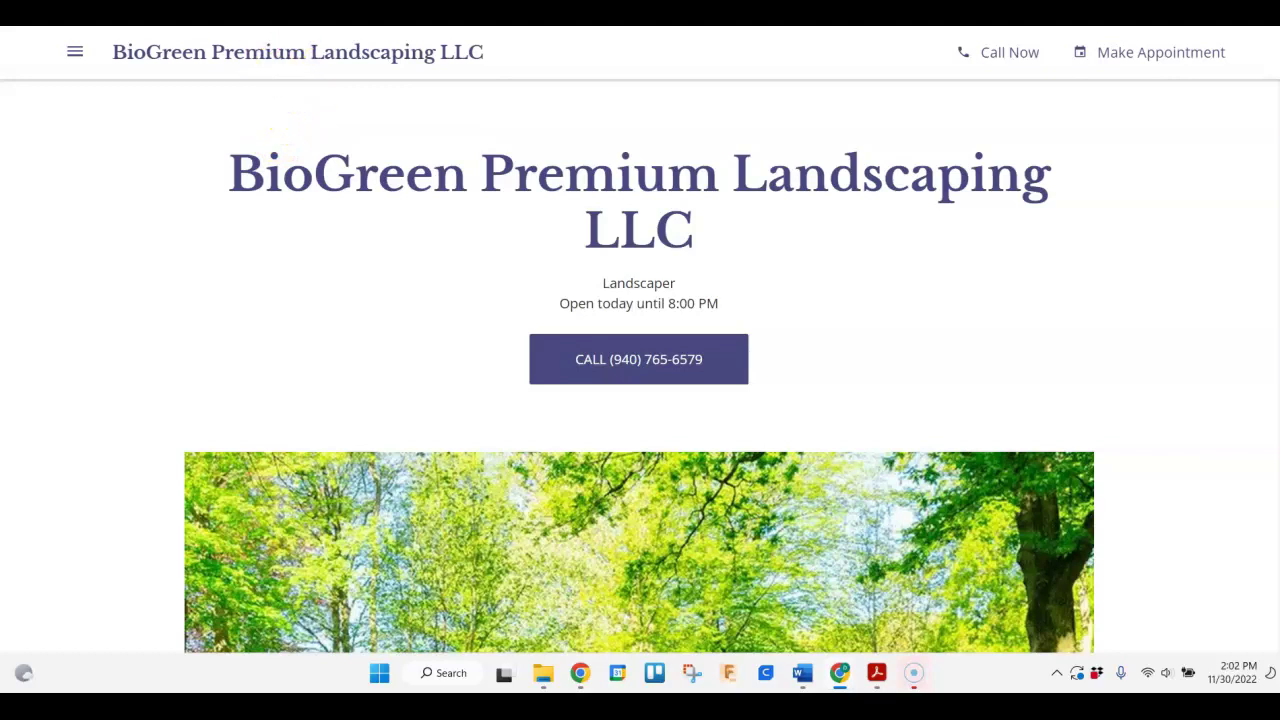
Step: Switch to the Google results for "landscaping grand prairie tx" and review the ads and the local business listings
{"action": "left_click", "coordinate": [285, 14]}
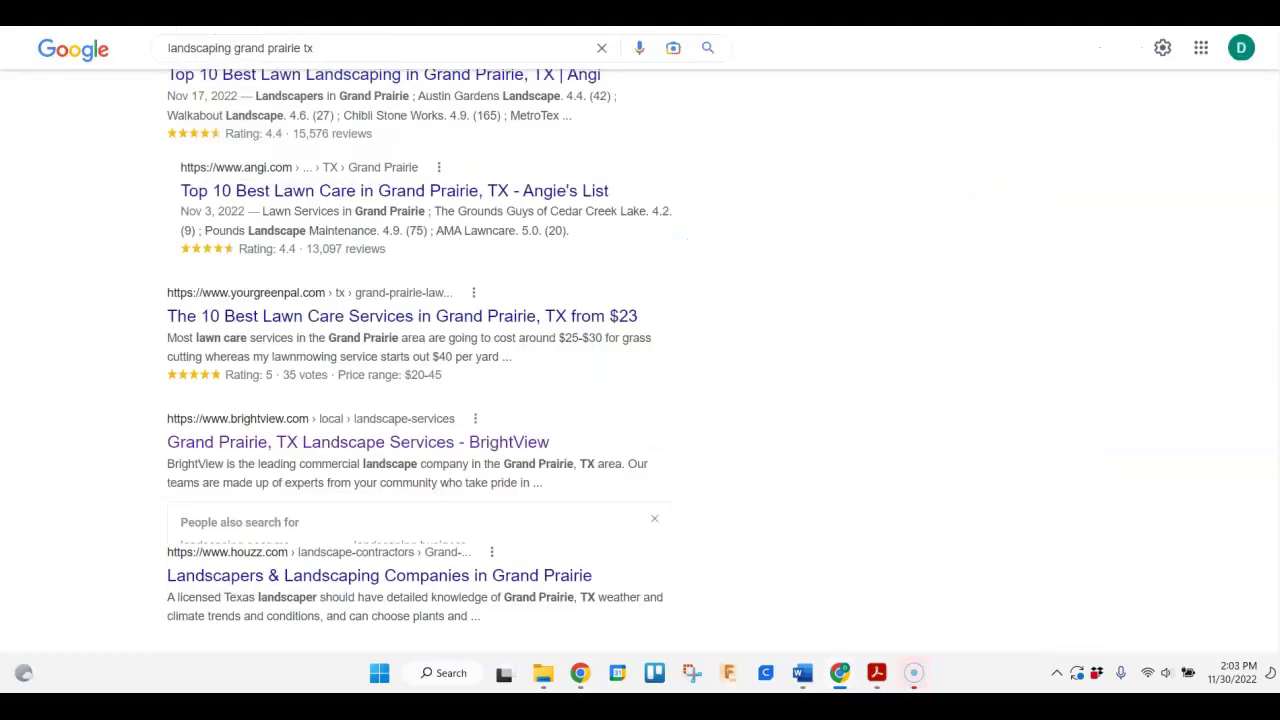
{"action": "scroll", "coordinate": [640, 300], "scroll_direction": "up", "scroll_amount": 5}
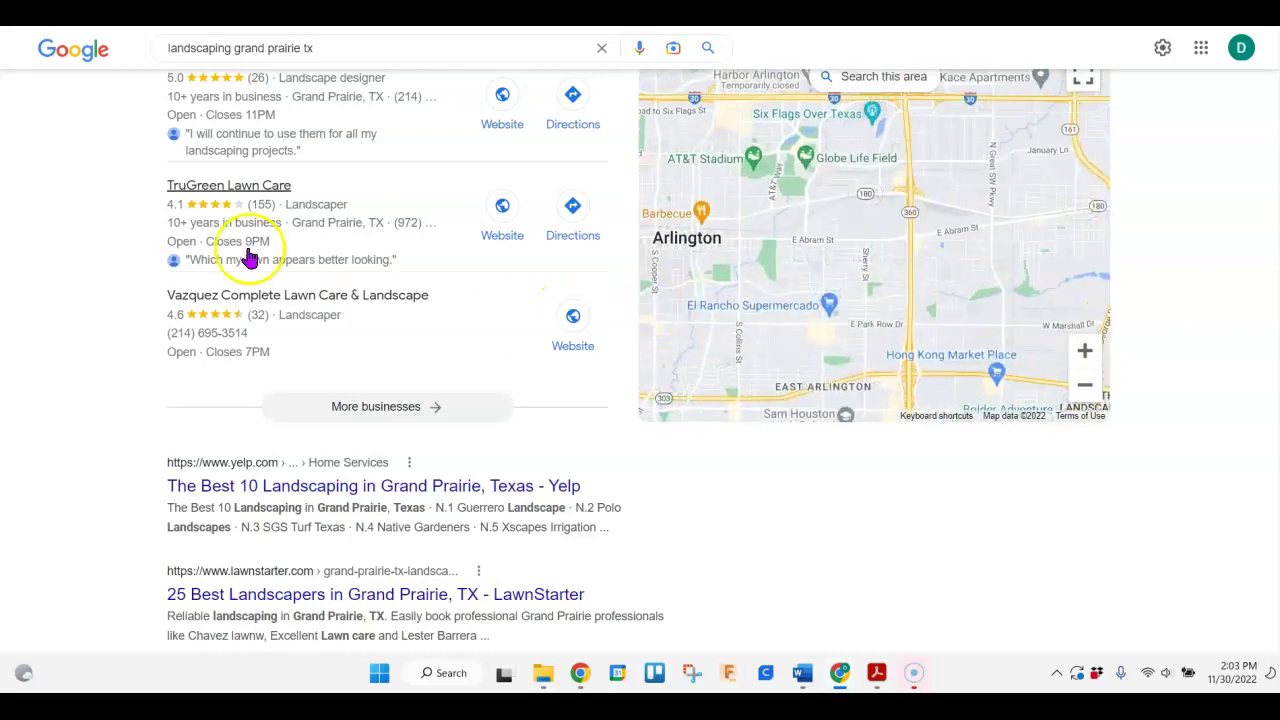
{"action": "scroll", "coordinate": [391, 277], "scroll_direction": "up", "scroll_amount": 3}
{"action": "scroll", "coordinate": [780, 270], "scroll_direction": "up", "scroll_amount": 2}
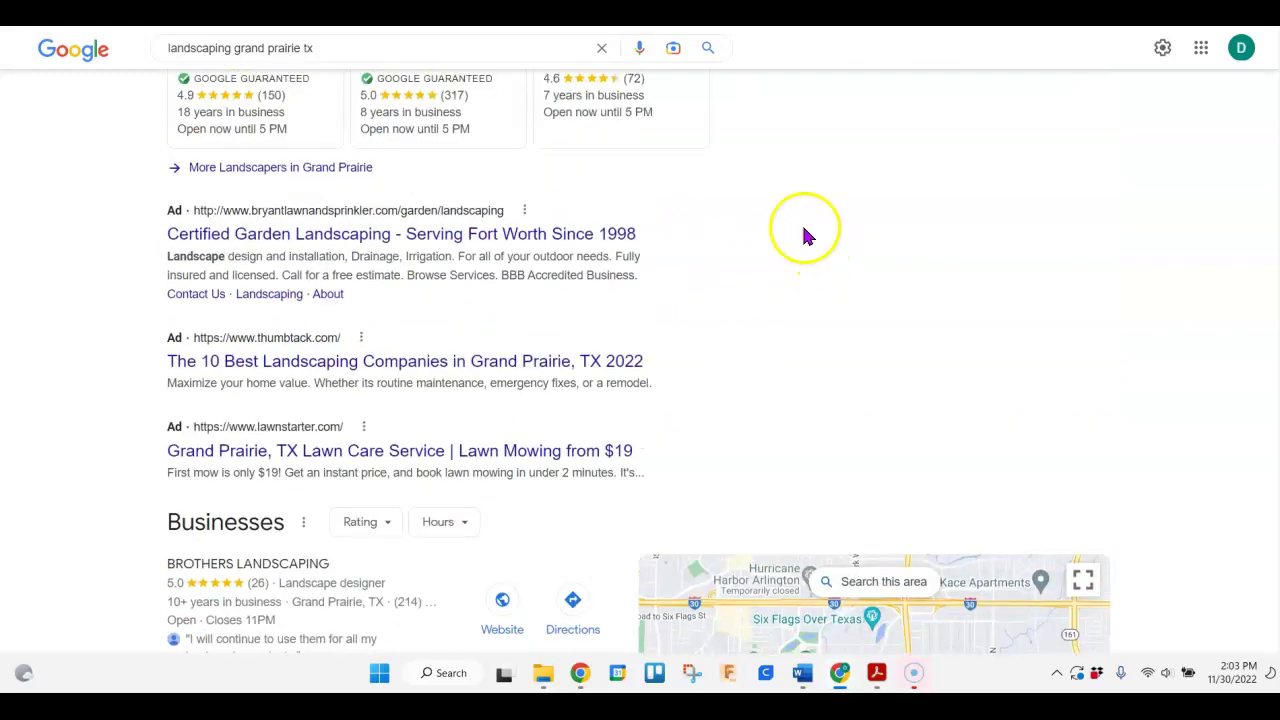
{"action": "scroll", "coordinate": [810, 230], "scroll_direction": "down", "scroll_amount": 2}
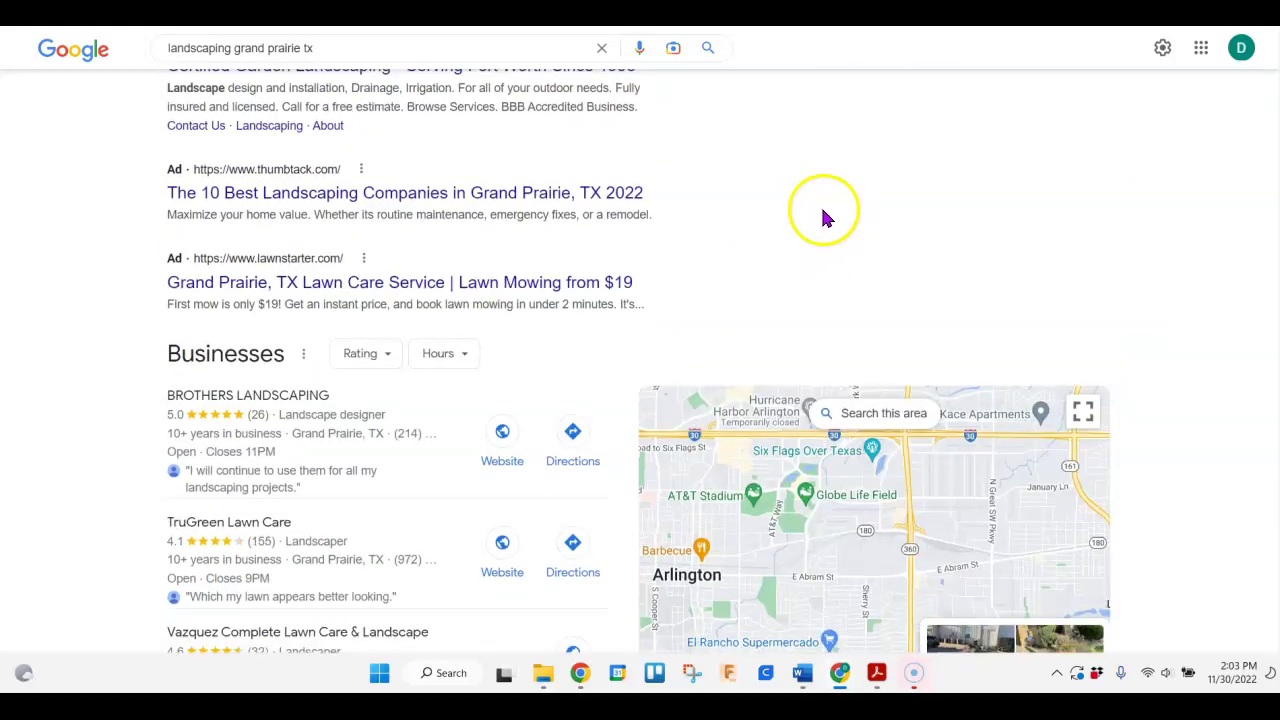
{"action": "scroll", "coordinate": [680, 205], "scroll_direction": "up", "scroll_amount": 5}
{"action": "scroll", "coordinate": [826, 401], "scroll_direction": "down", "scroll_amount": 2}
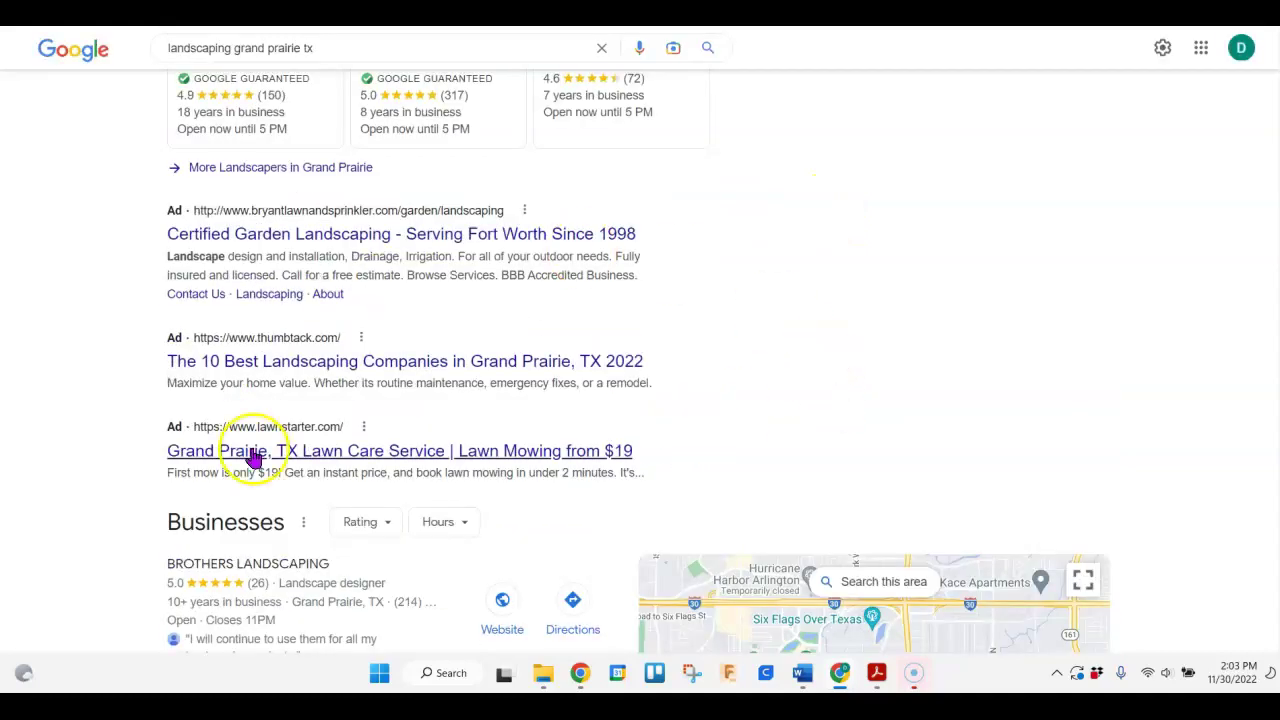
{"action": "scroll", "coordinate": [557, 406], "scroll_direction": "down", "scroll_amount": 4}
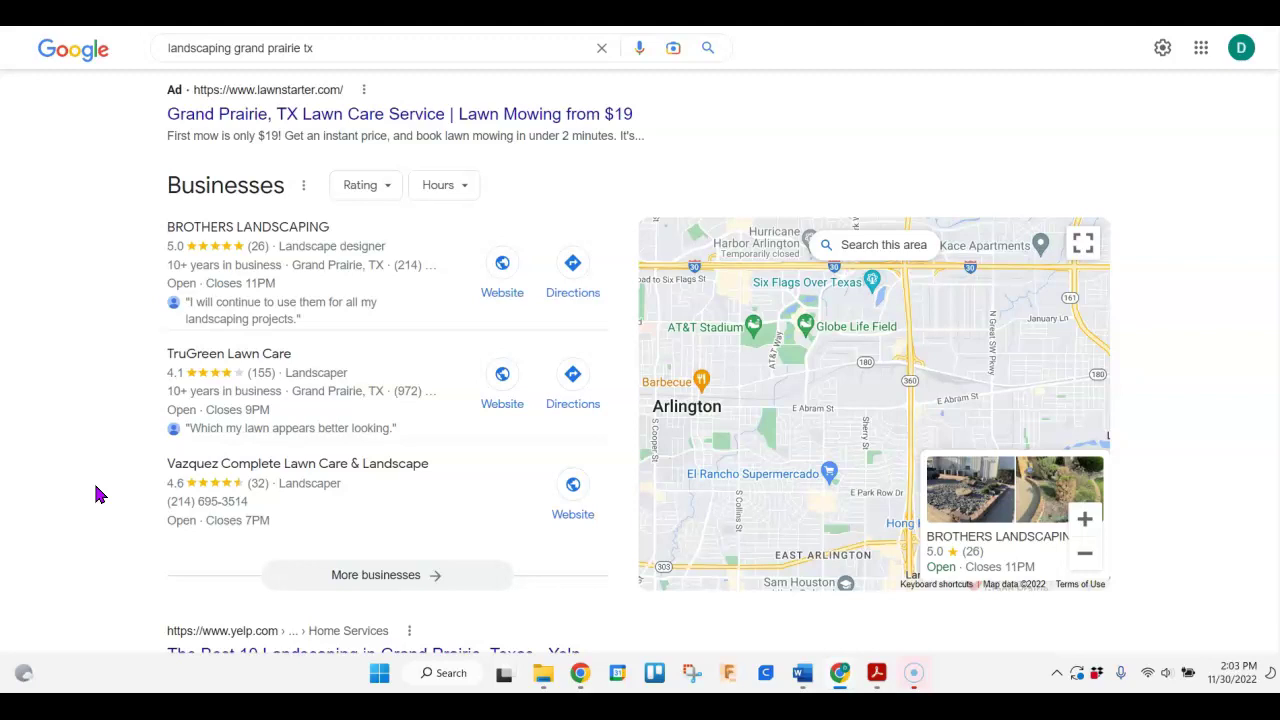
Step: Review the organic search results listed below the local business listings
{"action": "left_click", "coordinate": [106, 486]}
{"action": "left_click", "coordinate": [103, 478]}
{"action": "scroll", "coordinate": [79, 475], "scroll_direction": "down", "scroll_amount": 2}
{"action": "scroll", "coordinate": [78, 474], "scroll_direction": "down", "scroll_amount": 2}
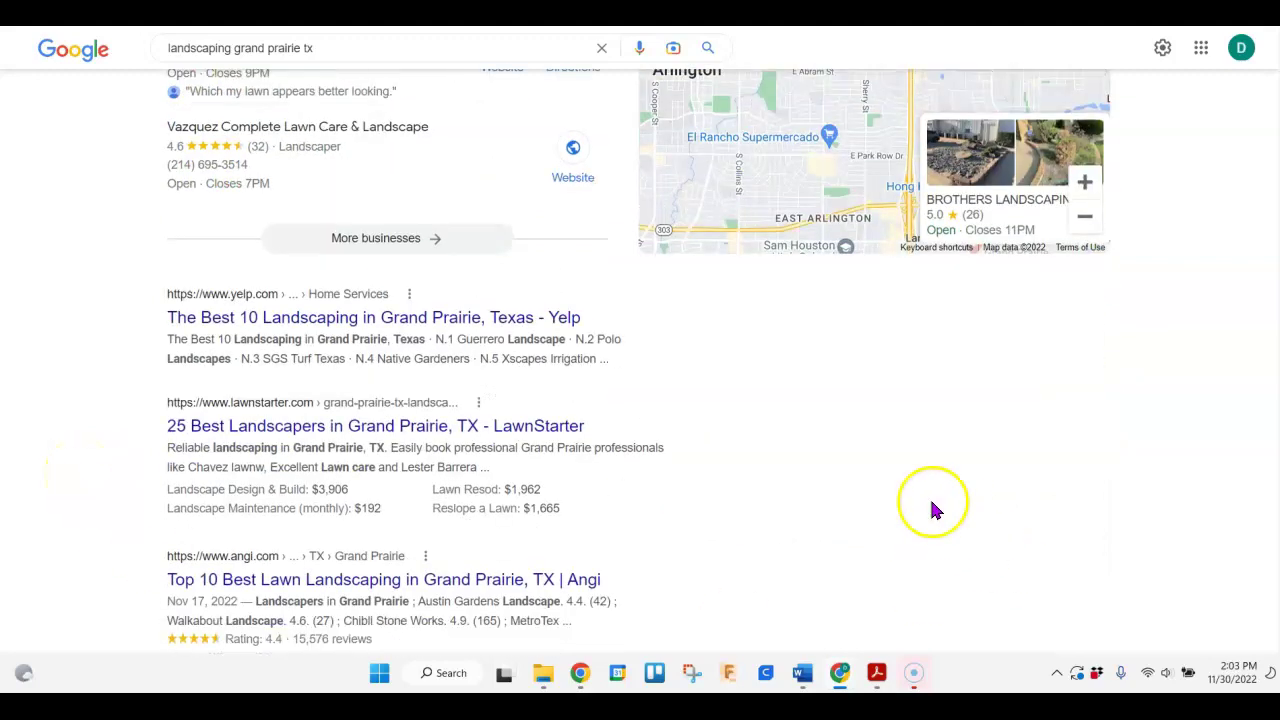
{"action": "scroll", "coordinate": [830, 476], "scroll_direction": "down", "scroll_amount": 4}
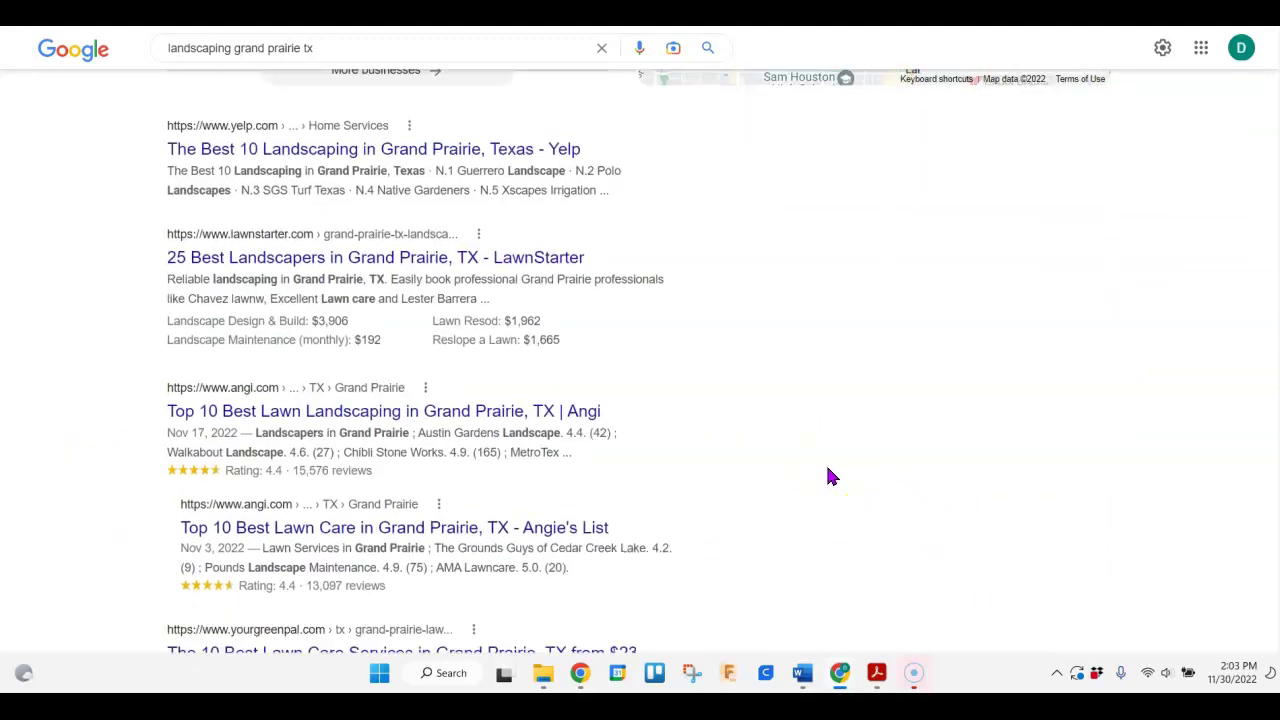
{"action": "left_click", "coordinate": [829, 470]}
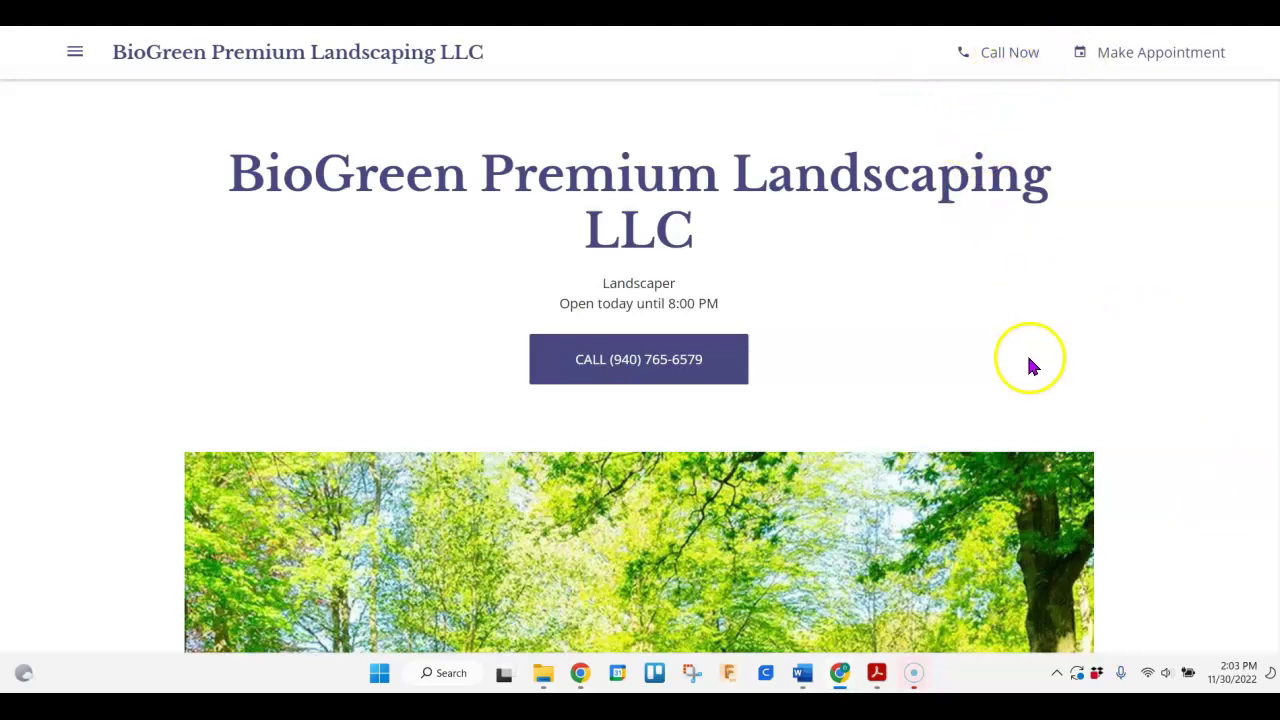
Step: Examine the BioGreen Premium Landscaping site's updates, testimonials, gallery and contact sections, and return to the start of the page
{"action": "scroll", "coordinate": [1033, 366], "scroll_direction": "down", "scroll_amount": 5}
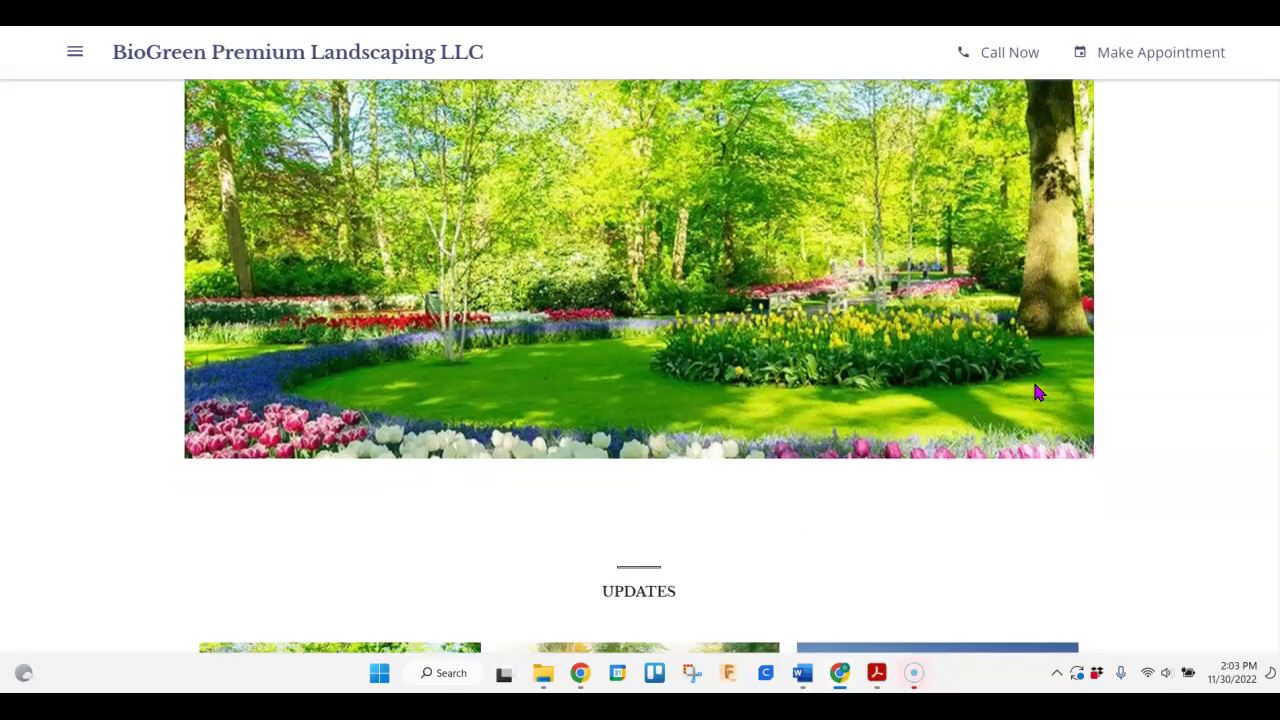
{"action": "scroll", "coordinate": [1035, 394], "scroll_direction": "down", "scroll_amount": 5}
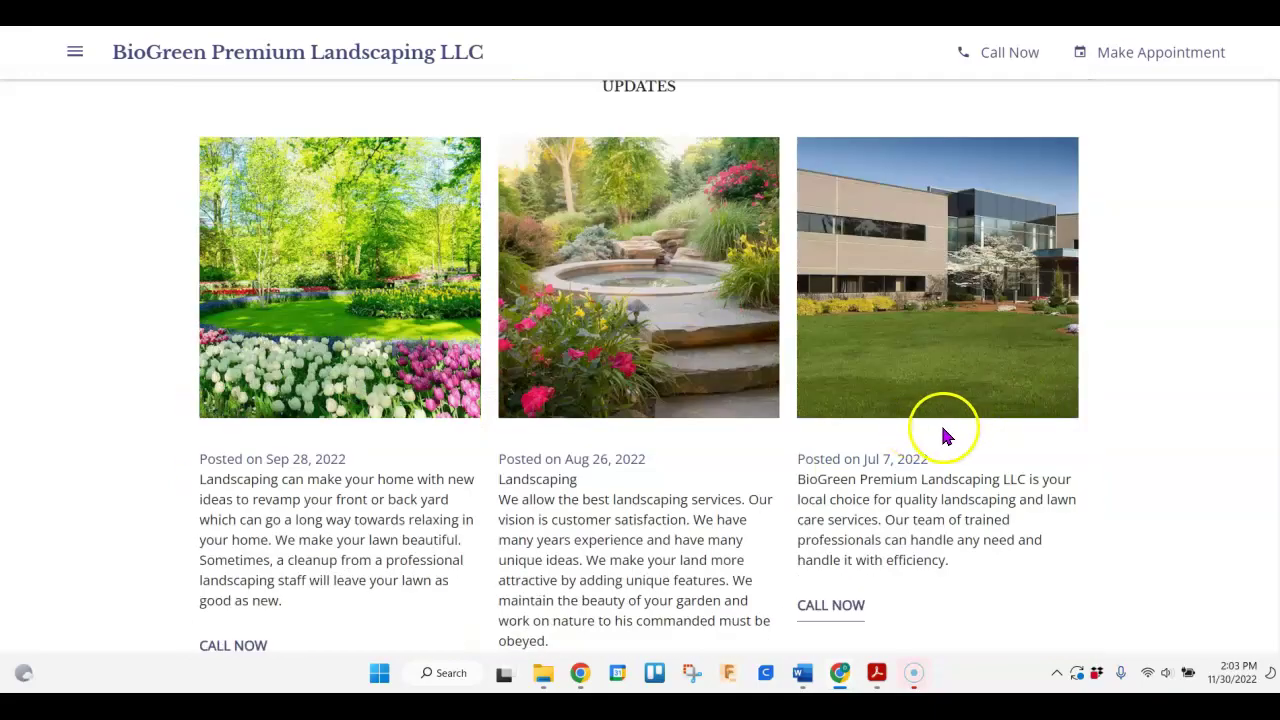
{"action": "scroll", "coordinate": [940, 440], "scroll_direction": "down", "scroll_amount": 3}
{"action": "scroll", "coordinate": [930, 460], "scroll_direction": "down", "scroll_amount": 5}
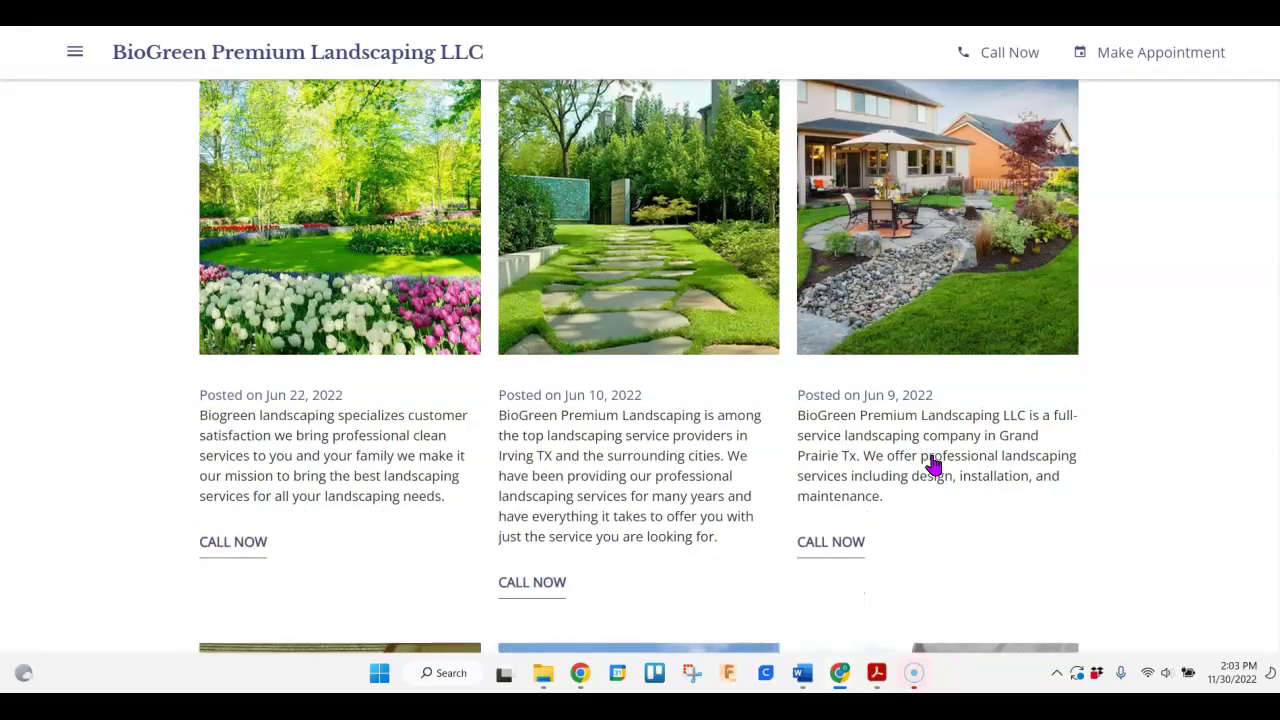
{"action": "scroll", "coordinate": [933, 465], "scroll_direction": "down", "scroll_amount": 8}
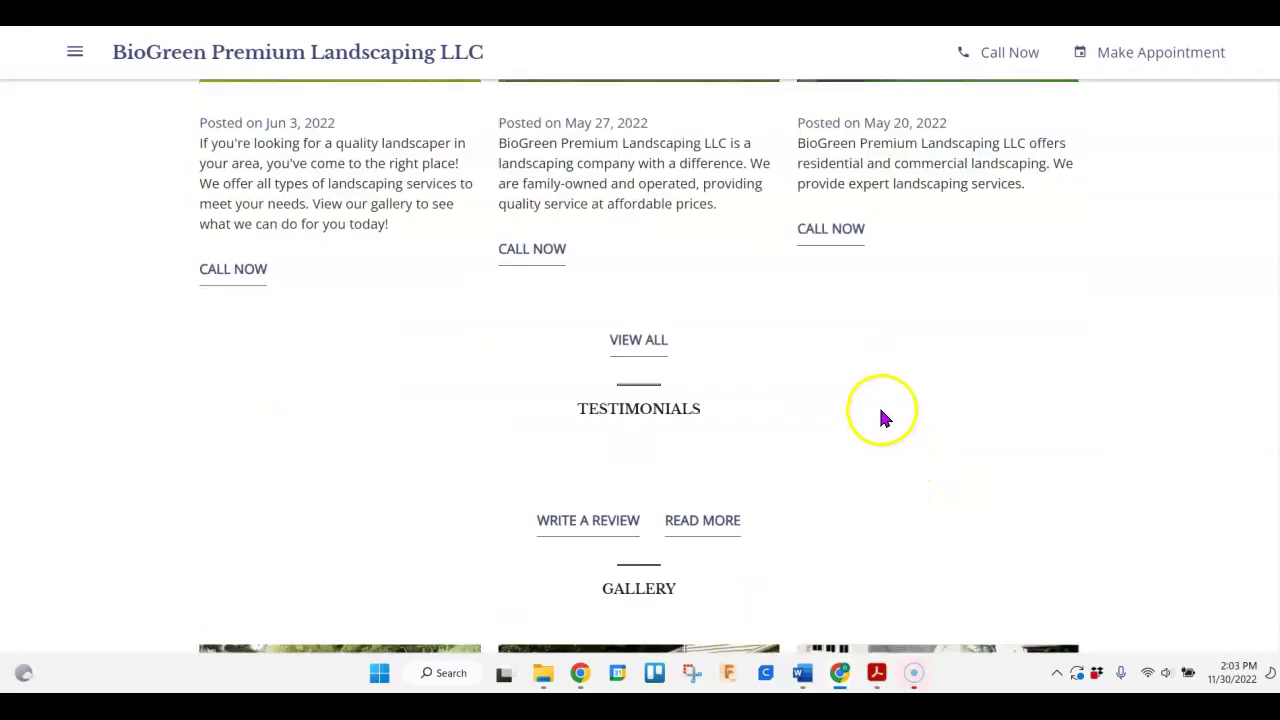
{"action": "scroll", "coordinate": [966, 414], "scroll_direction": "down", "scroll_amount": 10}
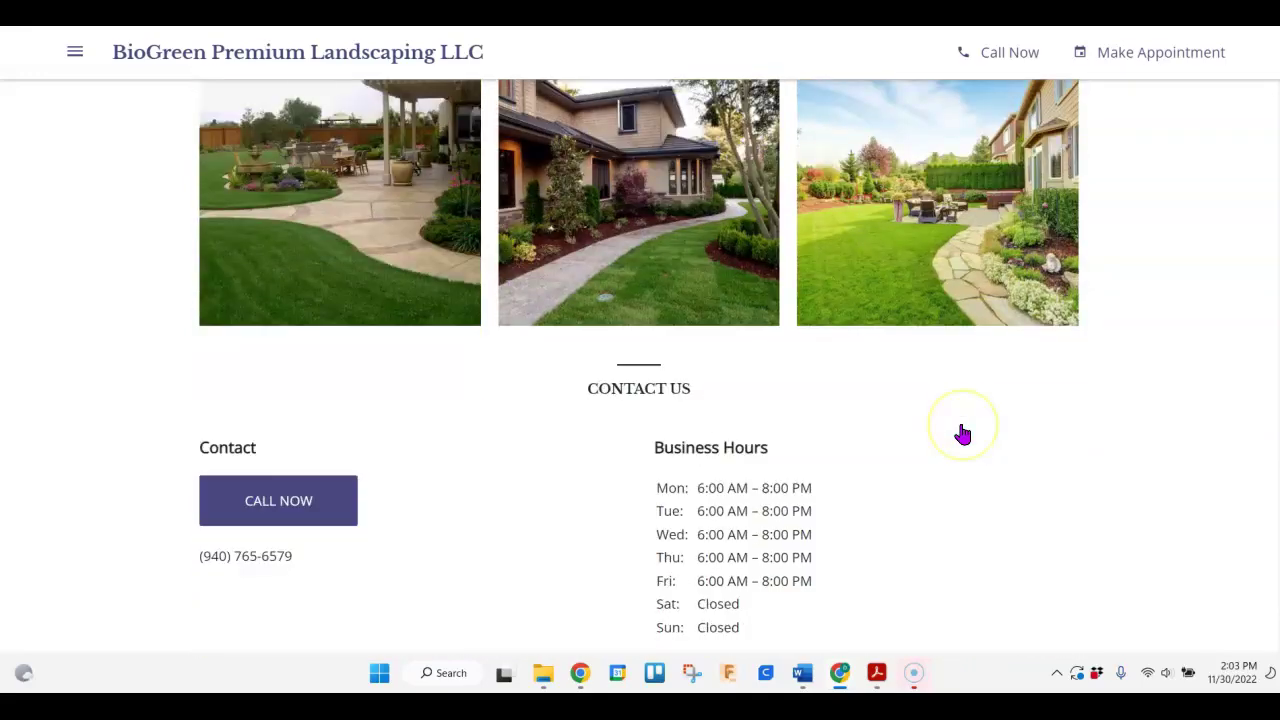
{"action": "scroll", "coordinate": [962, 434], "scroll_direction": "up", "scroll_amount": 7}
{"action": "scroll", "coordinate": [962, 430], "scroll_direction": "up", "scroll_amount": 20}
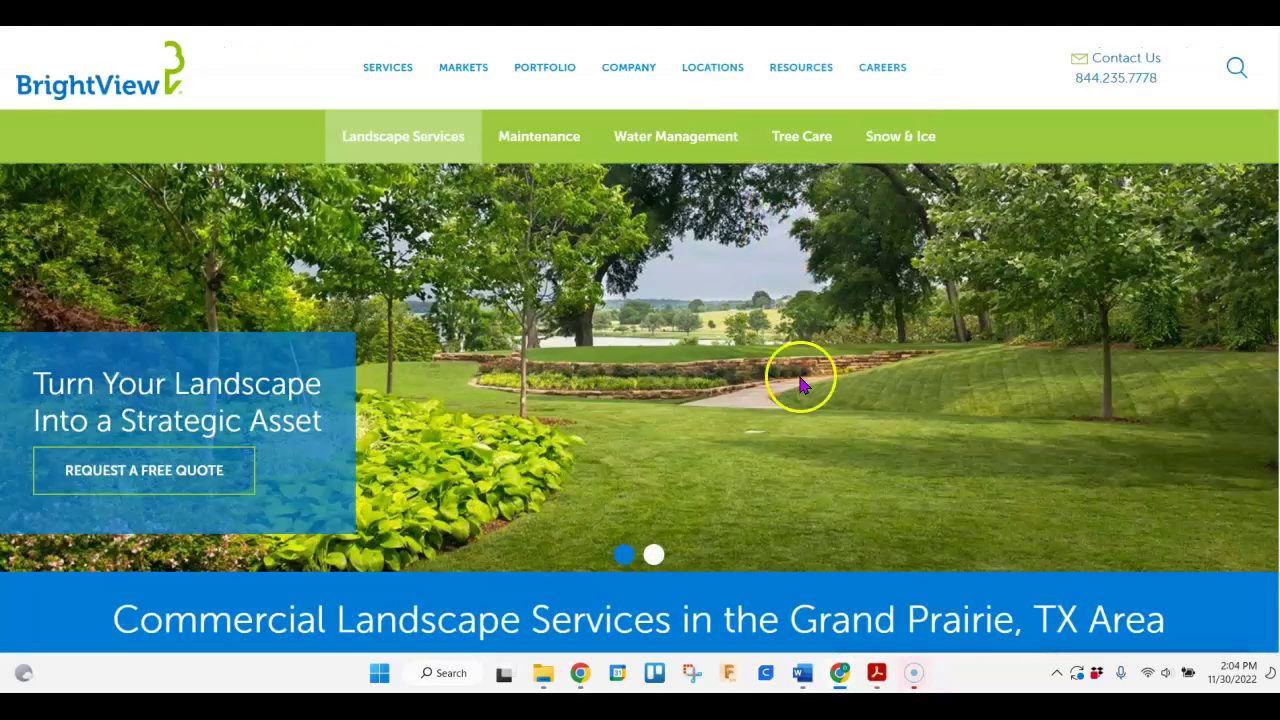
Step: Examine BrightView's Grand Prairie landscape services page through to its footer, including service text, locations and projects, and return to its banner
{"action": "scroll", "coordinate": [1036, 316], "scroll_direction": "down", "scroll_amount": 7}
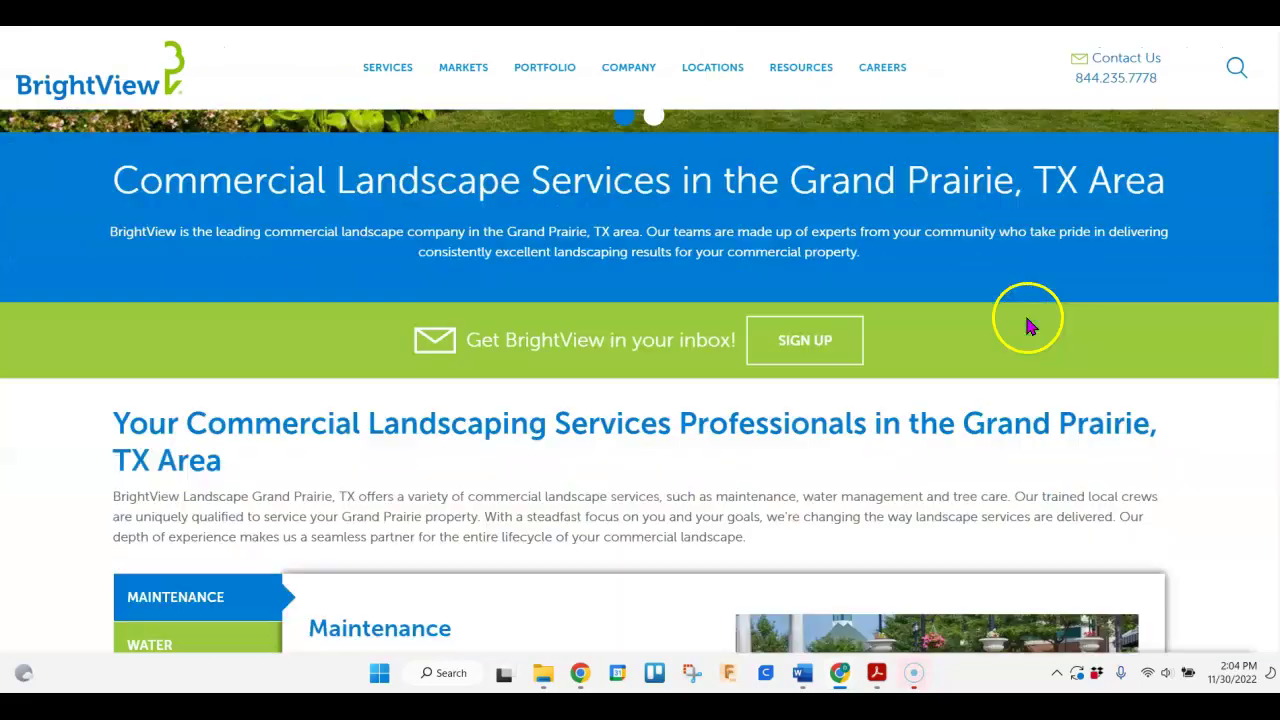
{"action": "scroll", "coordinate": [640, 255], "scroll_direction": "down", "scroll_amount": 7}
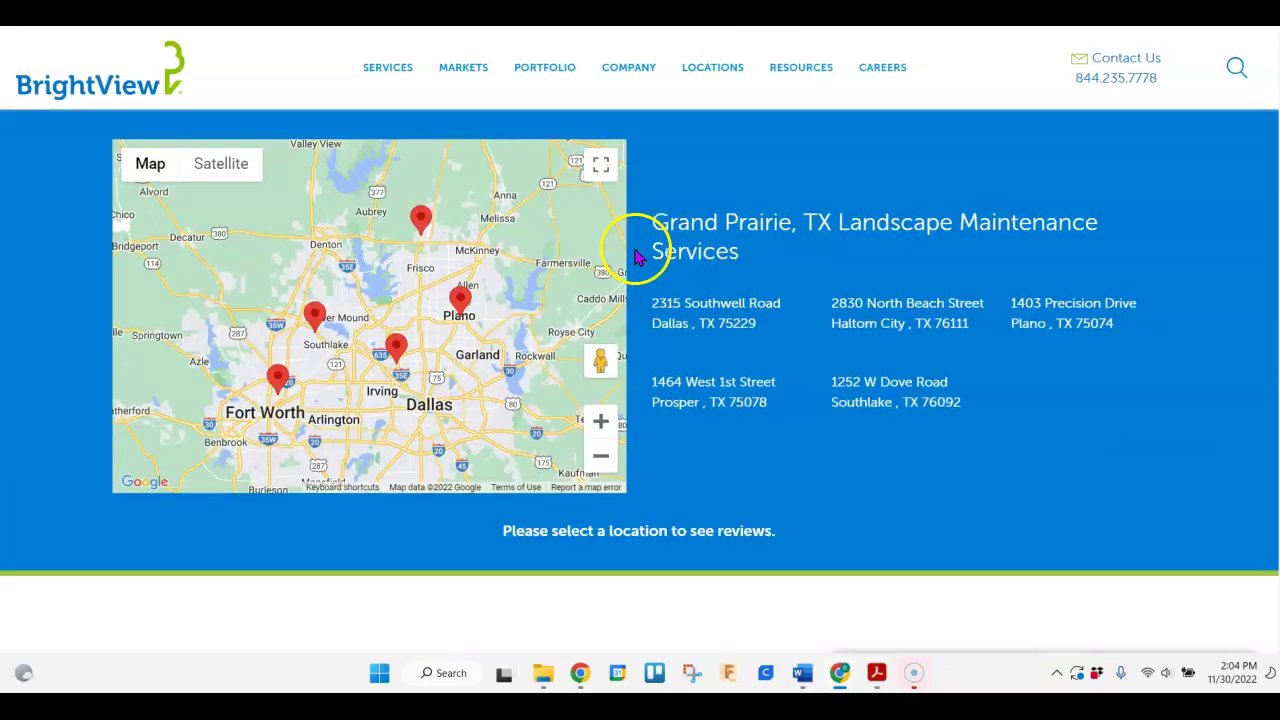
{"action": "scroll", "coordinate": [1006, 400], "scroll_direction": "down", "scroll_amount": 2}
{"action": "scroll", "coordinate": [1000, 420], "scroll_direction": "down", "scroll_amount": 15}
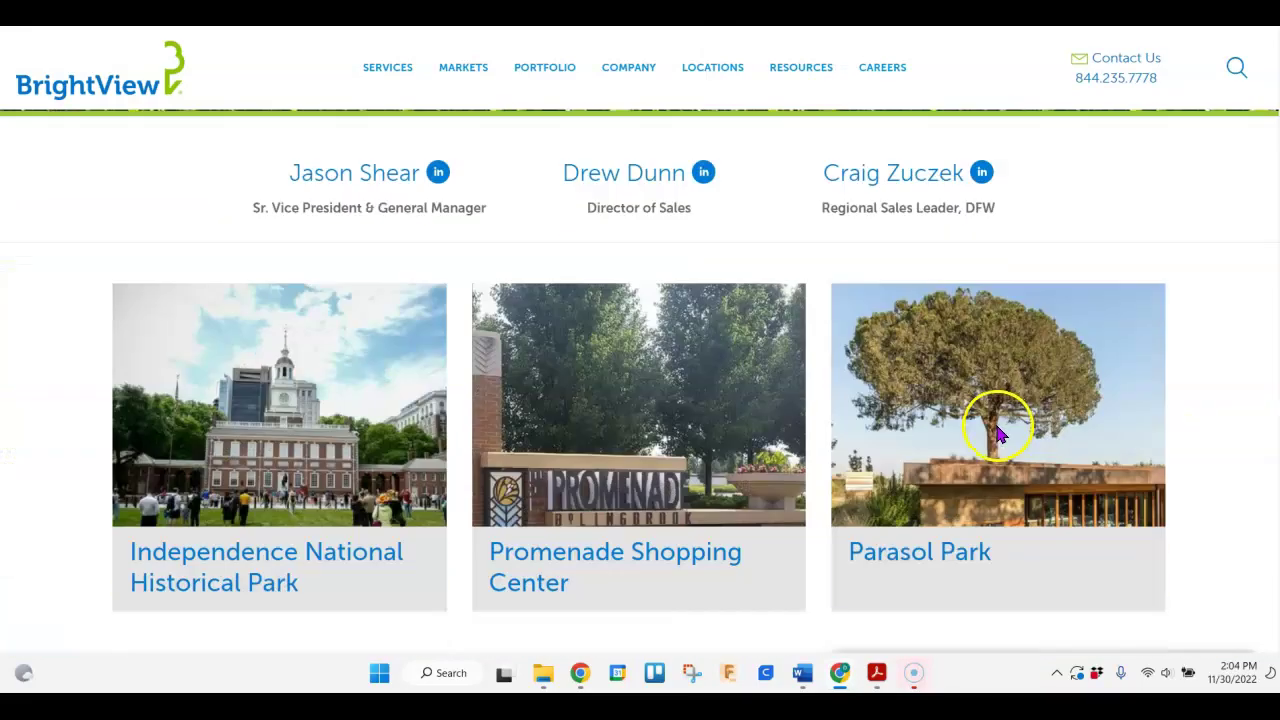
{"action": "scroll", "coordinate": [795, 535], "scroll_direction": "down", "scroll_amount": 3}
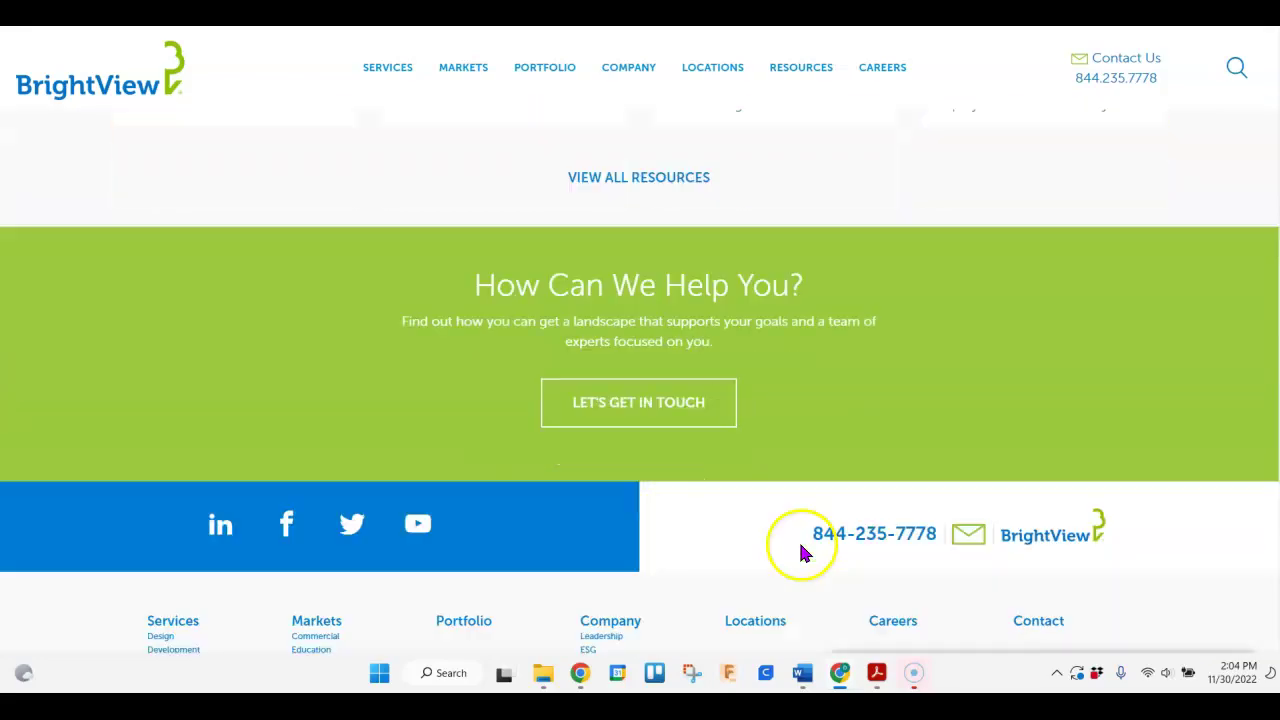
{"action": "scroll", "coordinate": [800, 545], "scroll_direction": "up", "scroll_amount": 15}
{"action": "scroll", "coordinate": [810, 548], "scroll_direction": "up", "scroll_amount": 20}
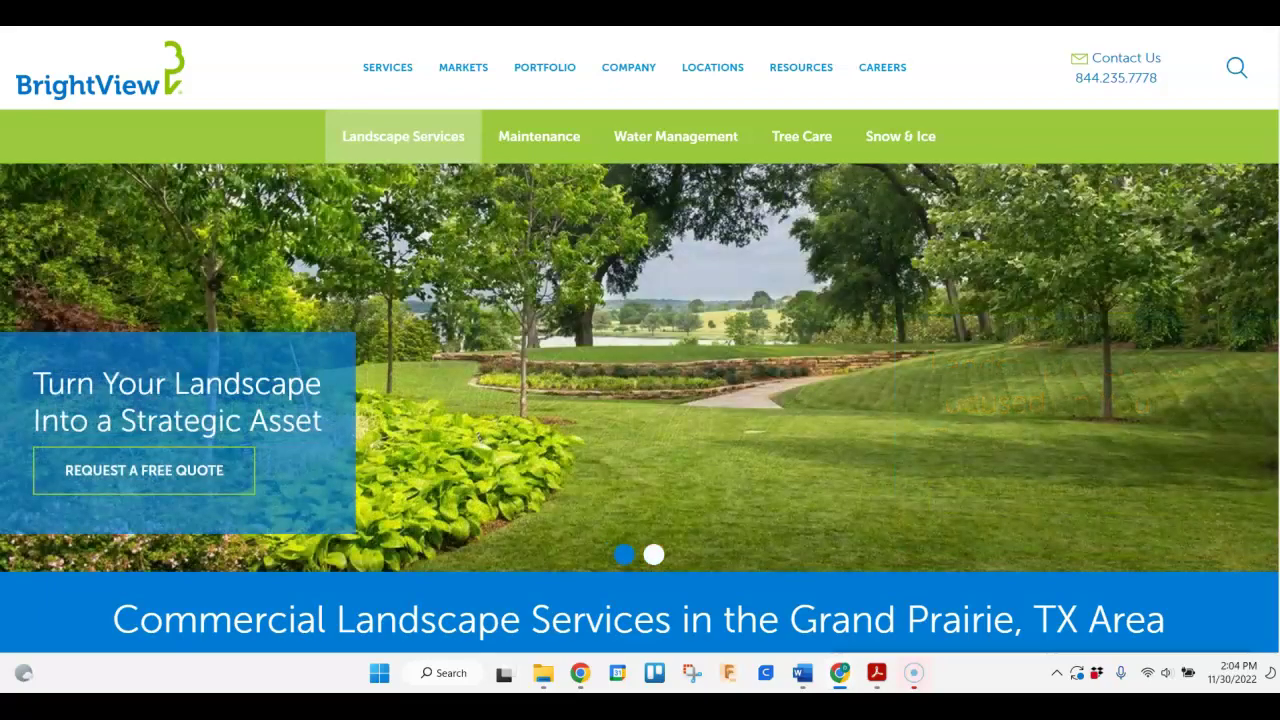
Step: Switch to Ahrefs Site Explorer and compare the overview metrics of the BioGreen site with those of BrightView's Grand Prairie page
{"action": "key", "text": "ctrl+Tab"}
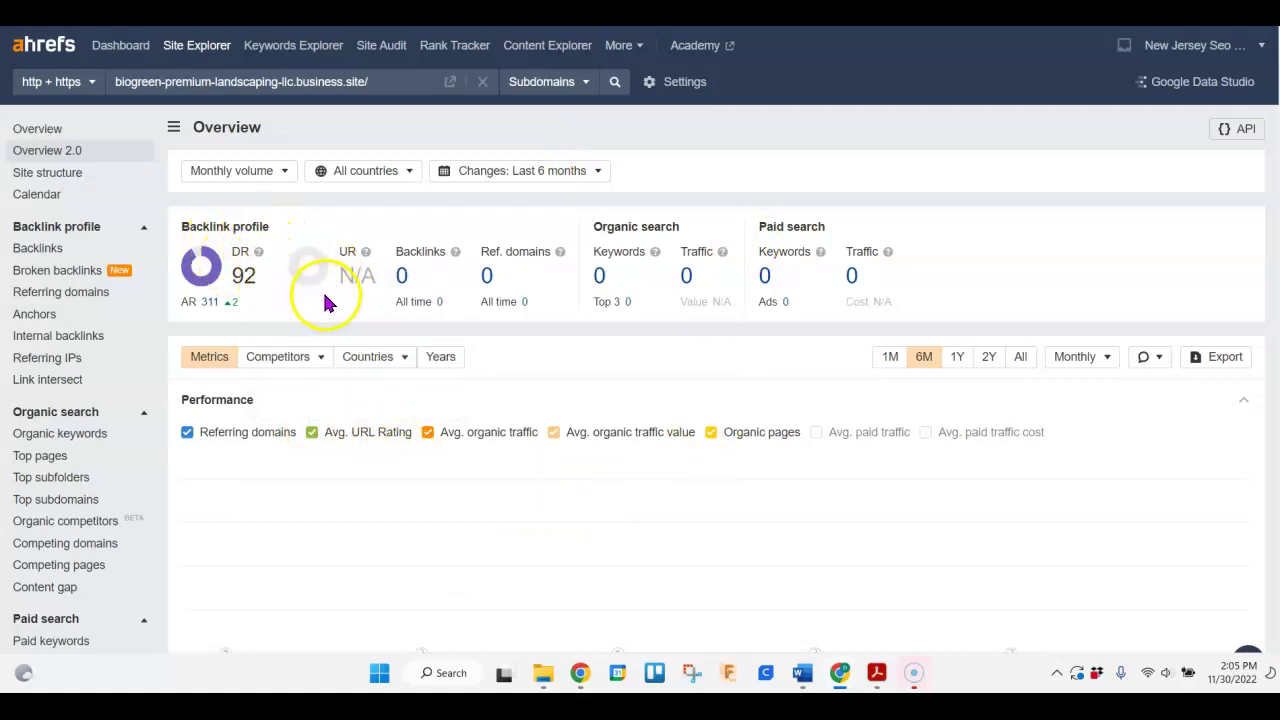
{"action": "mouse_move", "coordinate": [339, 253]}
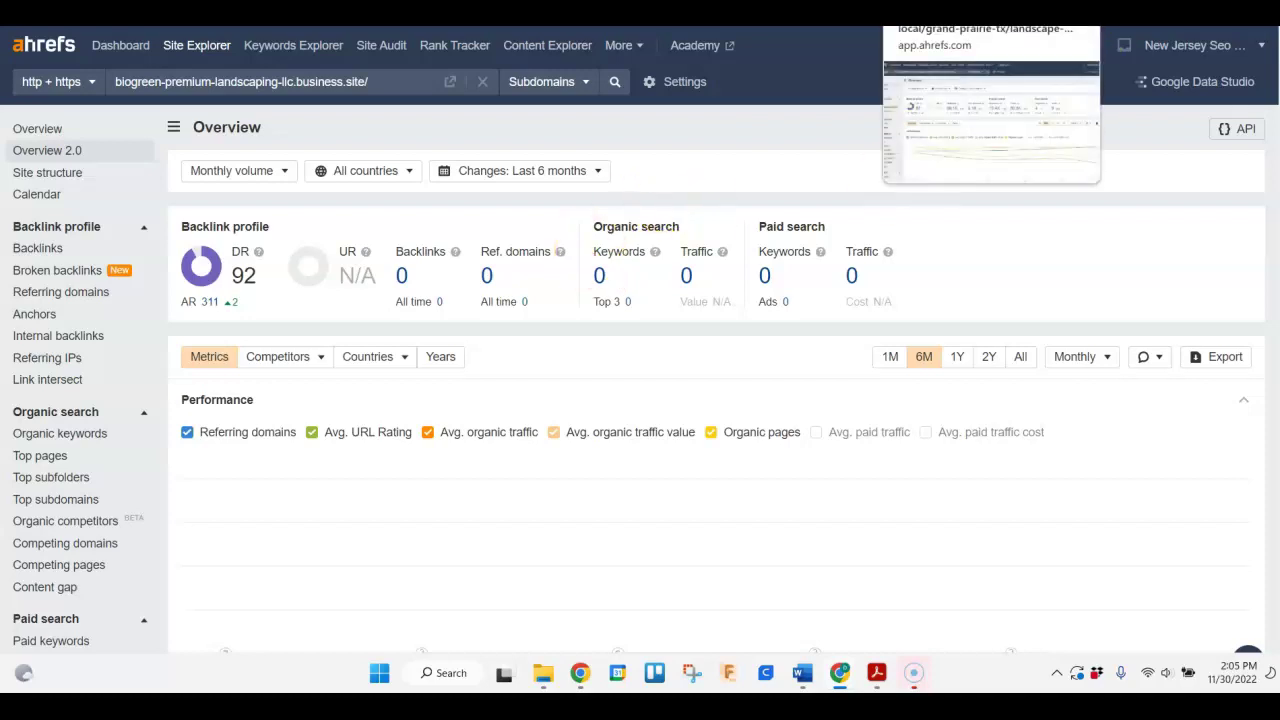
{"action": "left_click", "coordinate": [960, 12]}
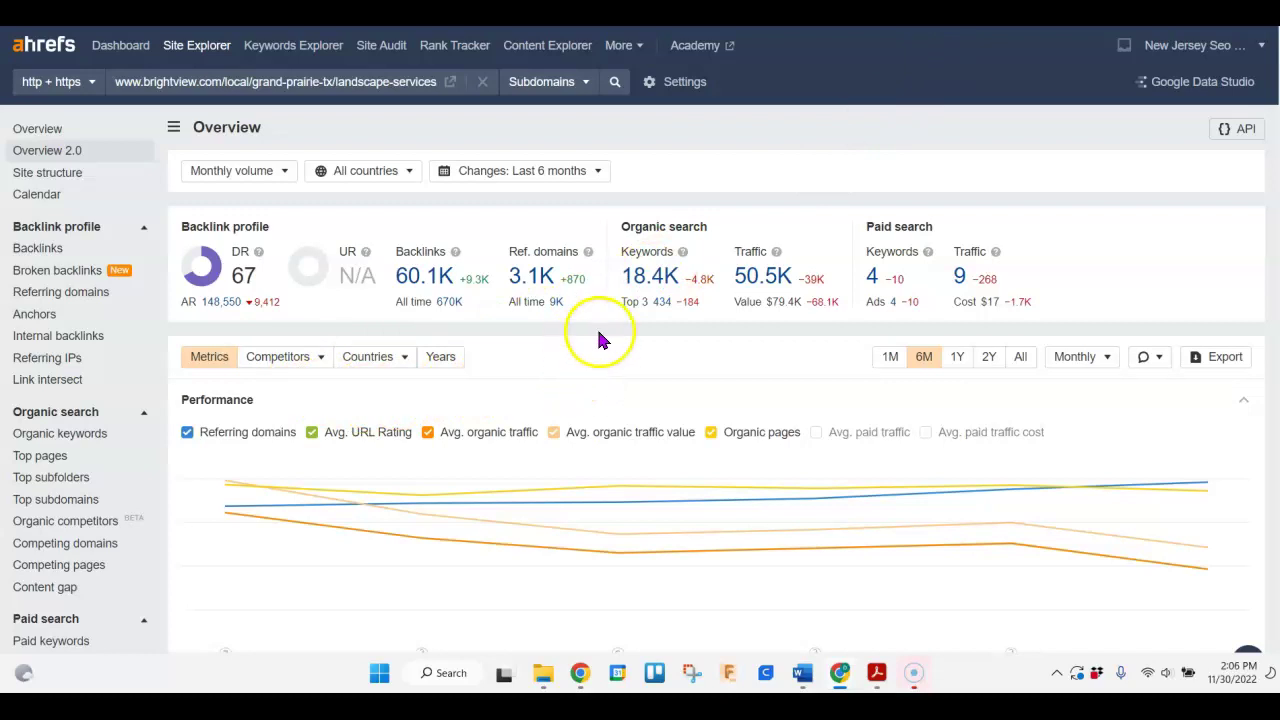
Step: Open BrightView's backlinks report from the overview and examine the referring pages, their ratings and anchors
{"action": "left_click", "coordinate": [445, 283]}
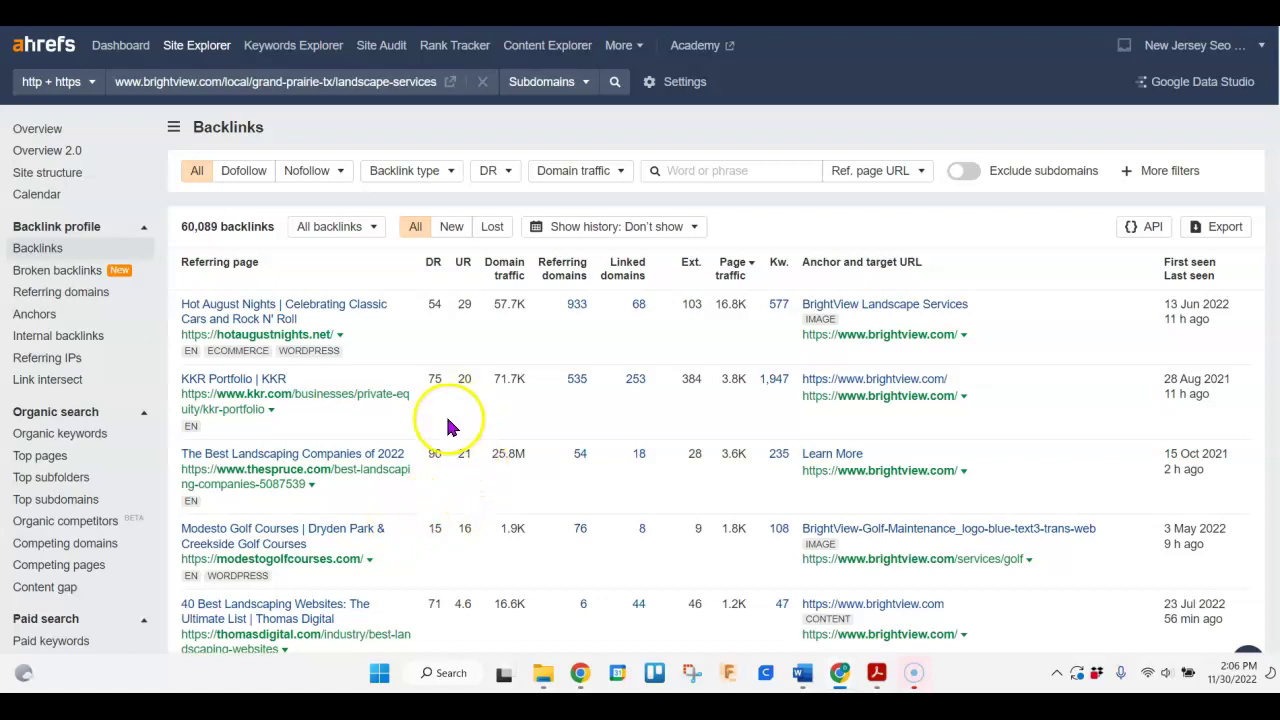
{"action": "scroll", "coordinate": [448, 425], "scroll_direction": "down", "scroll_amount": 1}
{"action": "scroll", "coordinate": [448, 425], "scroll_direction": "down", "scroll_amount": 7}
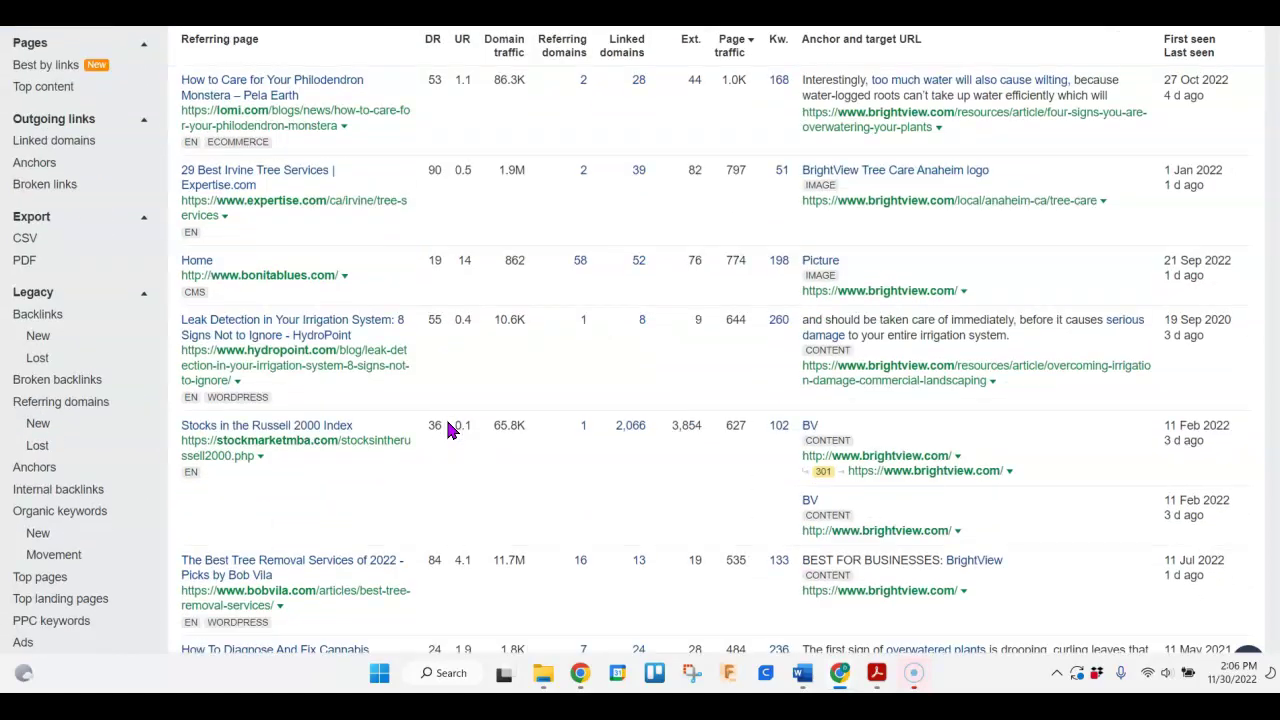
{"action": "scroll", "coordinate": [448, 437], "scroll_direction": "down", "scroll_amount": 3}
{"action": "scroll", "coordinate": [443, 451], "scroll_direction": "up", "scroll_amount": 10}
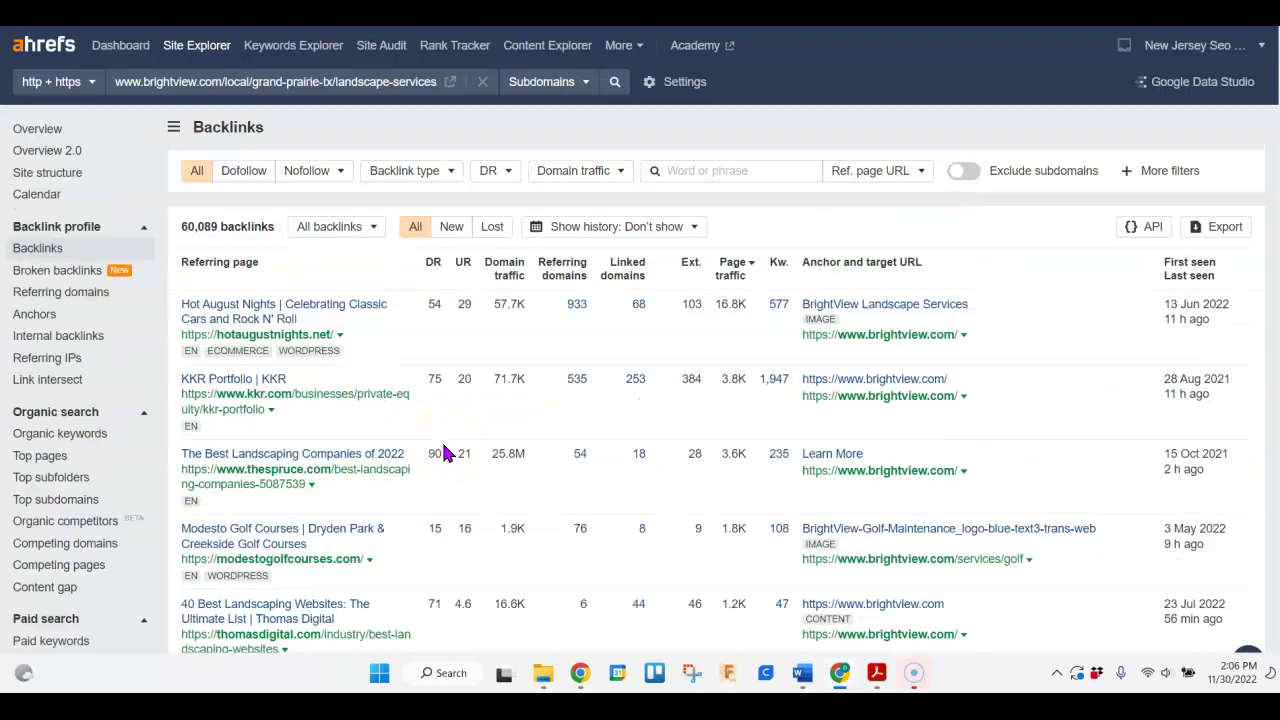
{"action": "left_click", "coordinate": [427, 356]}
Step: Return to BrightView's Overview 2.0, open its organic keywords report and examine the ranking keywords
{"action": "left_click", "coordinate": [88, 151]}
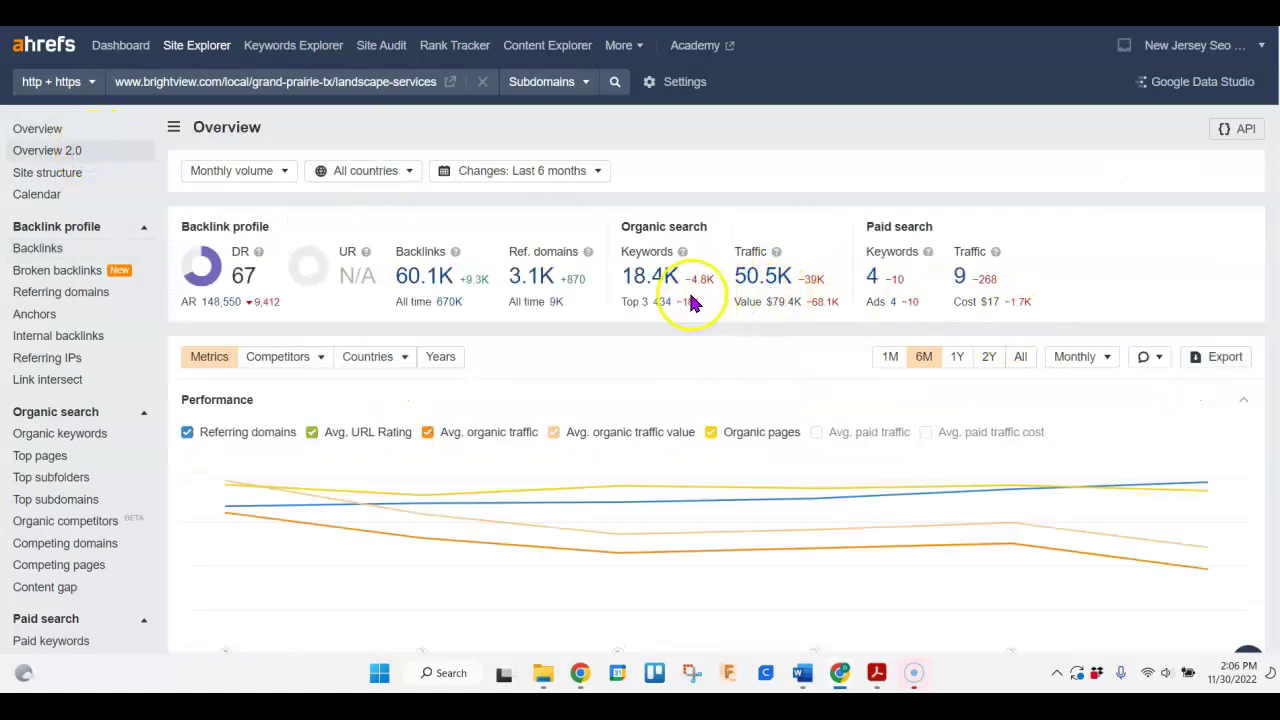
{"action": "left_click", "coordinate": [650, 278]}
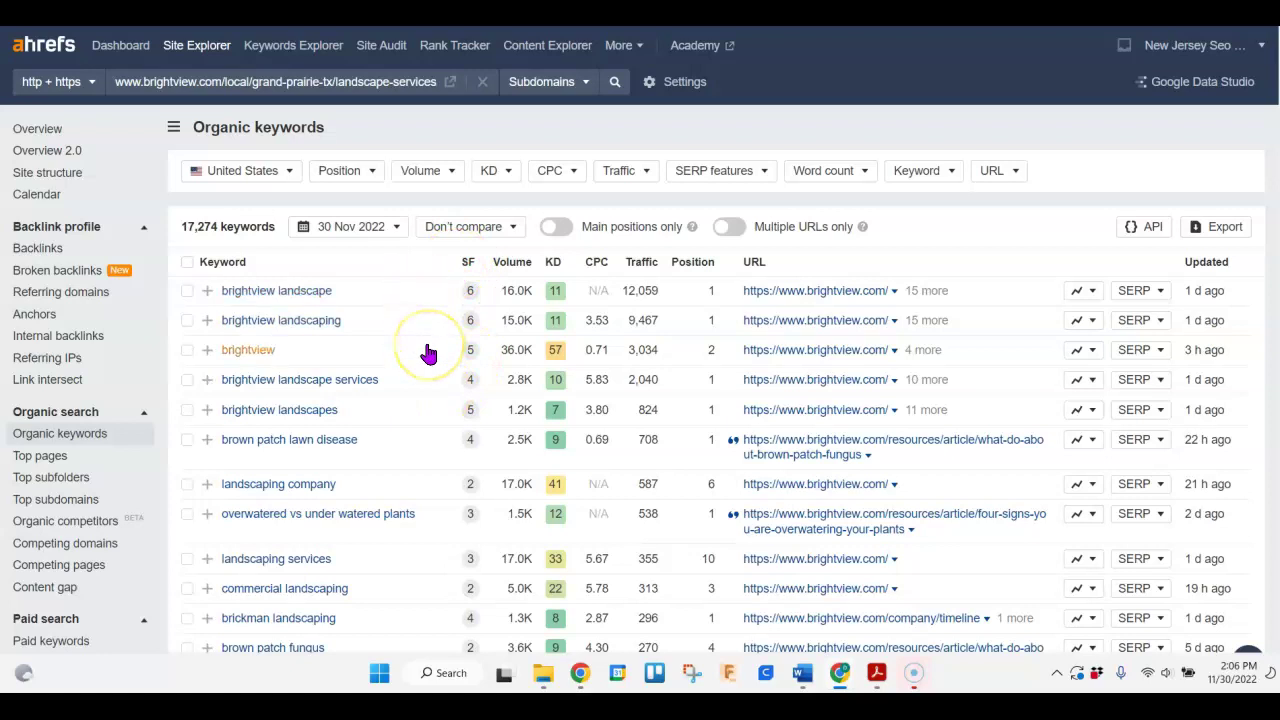
{"action": "scroll", "coordinate": [428, 353], "scroll_direction": "down", "scroll_amount": 2}
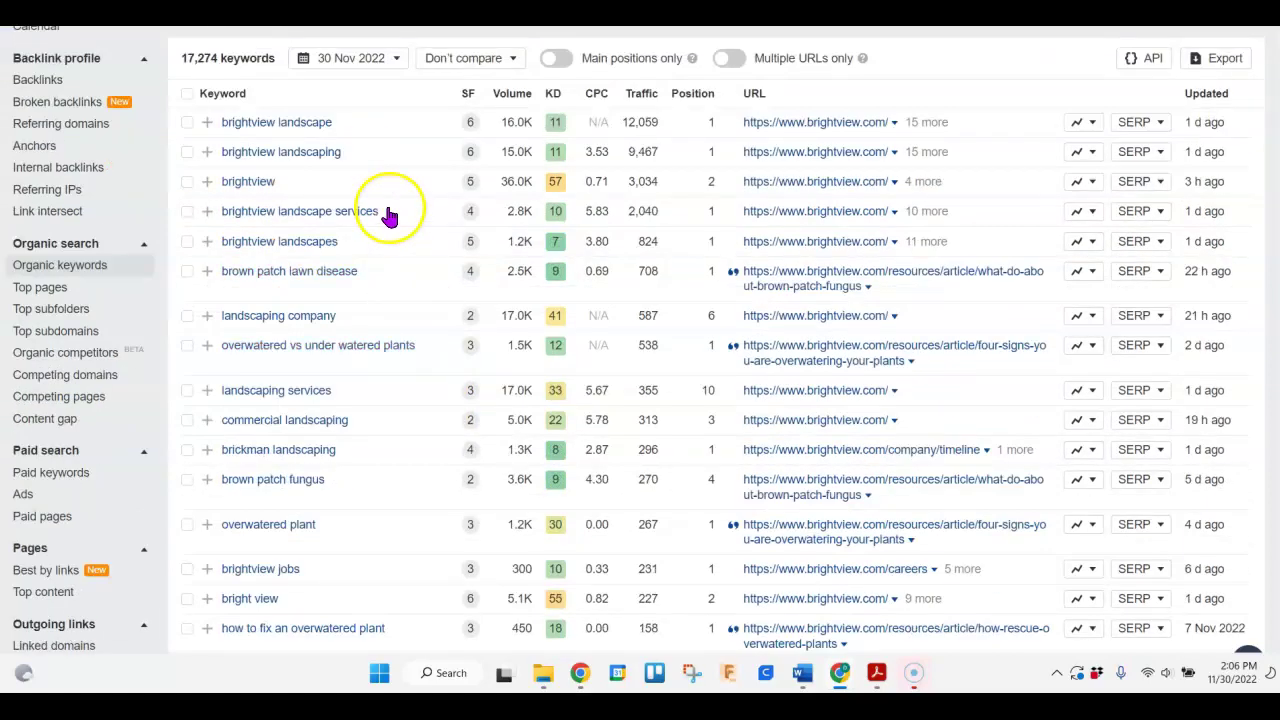